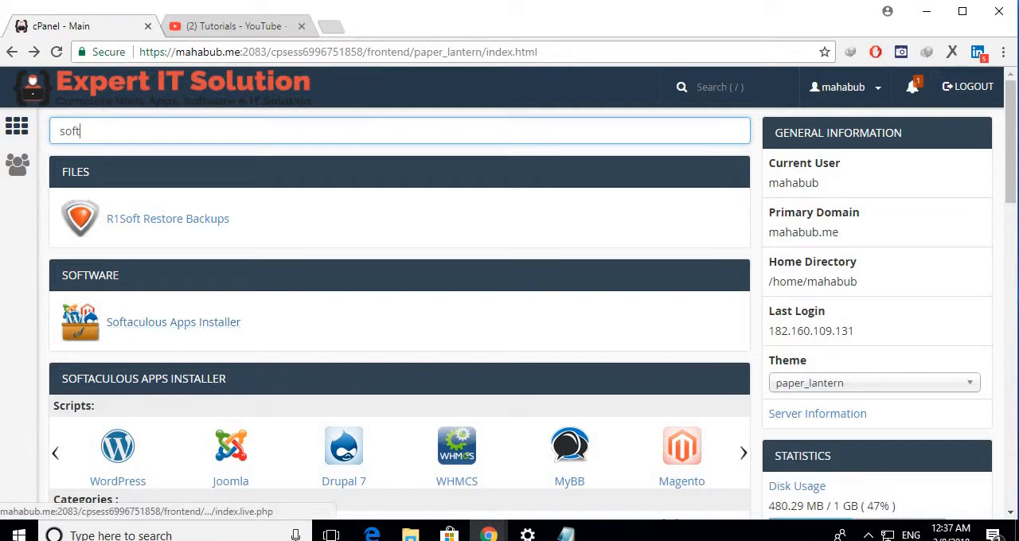
Open the Softaculous Apps Installer, search its scripts for "lara" and open the Laravel page.
click(174, 321)
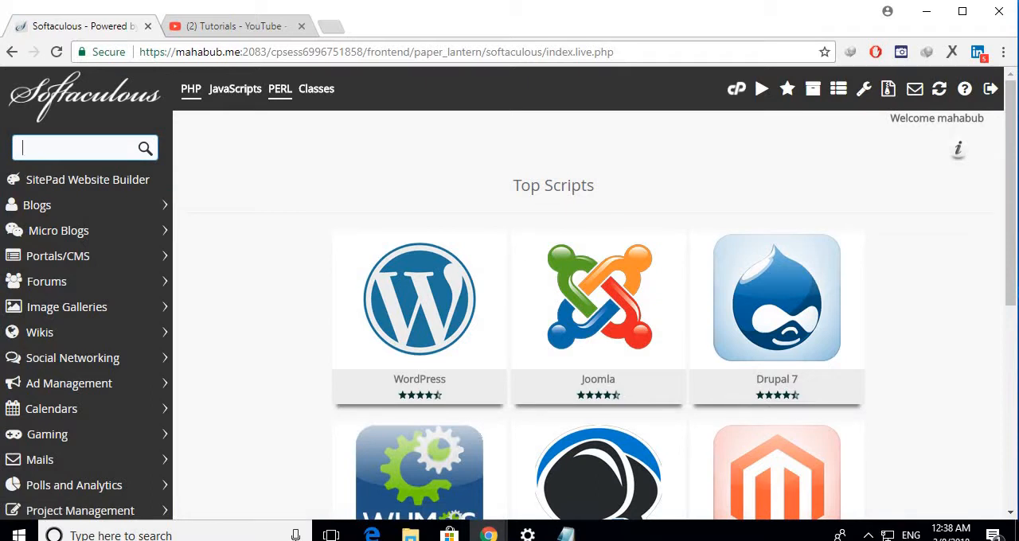
text(lara)
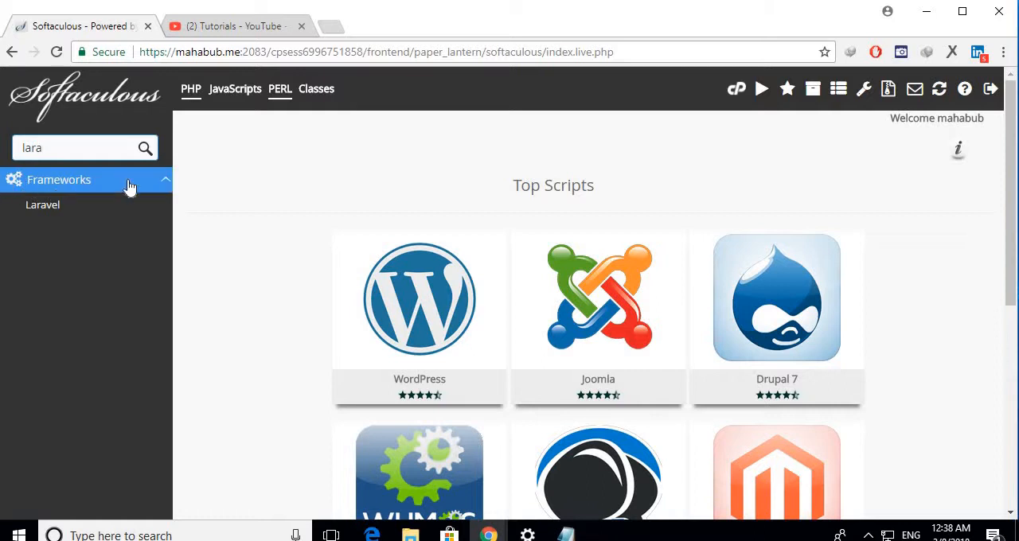
click(48, 207)
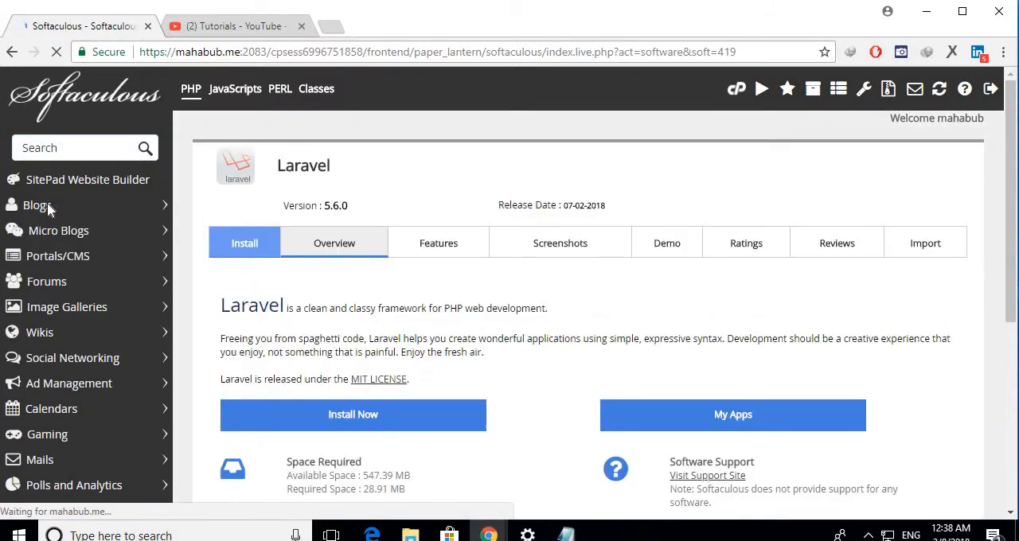
Open the installation setup form for Laravel 5.6.0.
scroll(550, 321, down, 2)
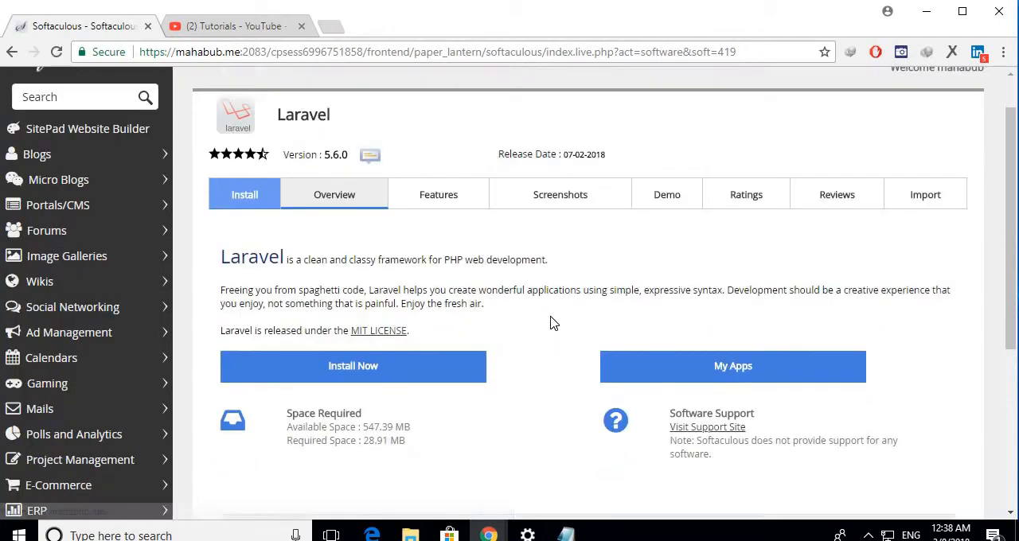
scroll(537, 322, down, 1)
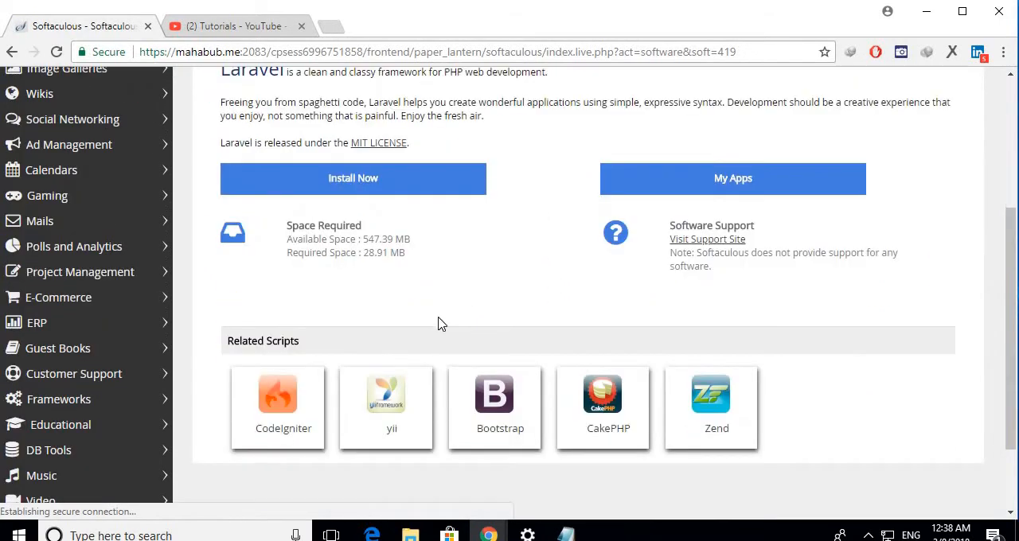
click(340, 183)
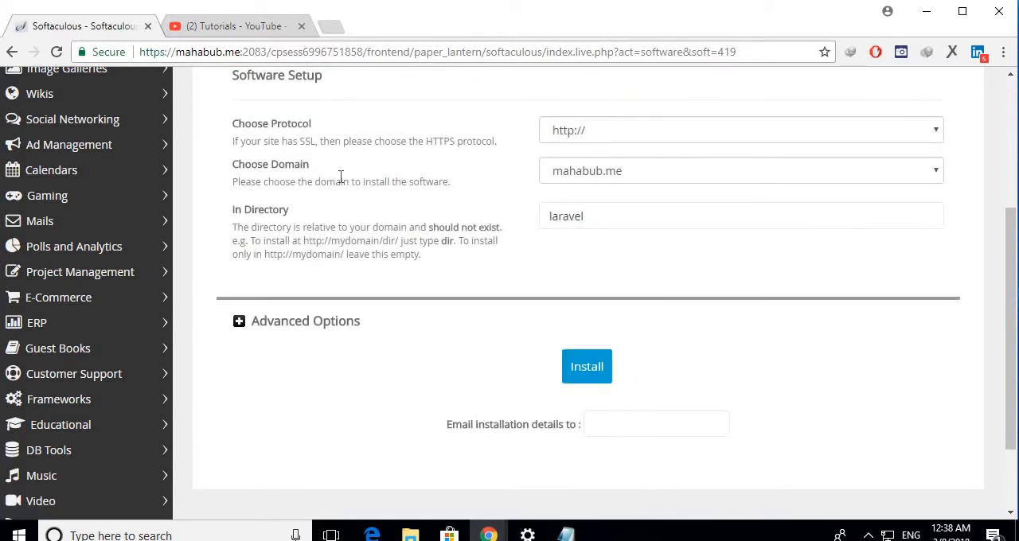
Choose the laravel subdomain as the installation domain and clear the installation directory.
click(885, 169)
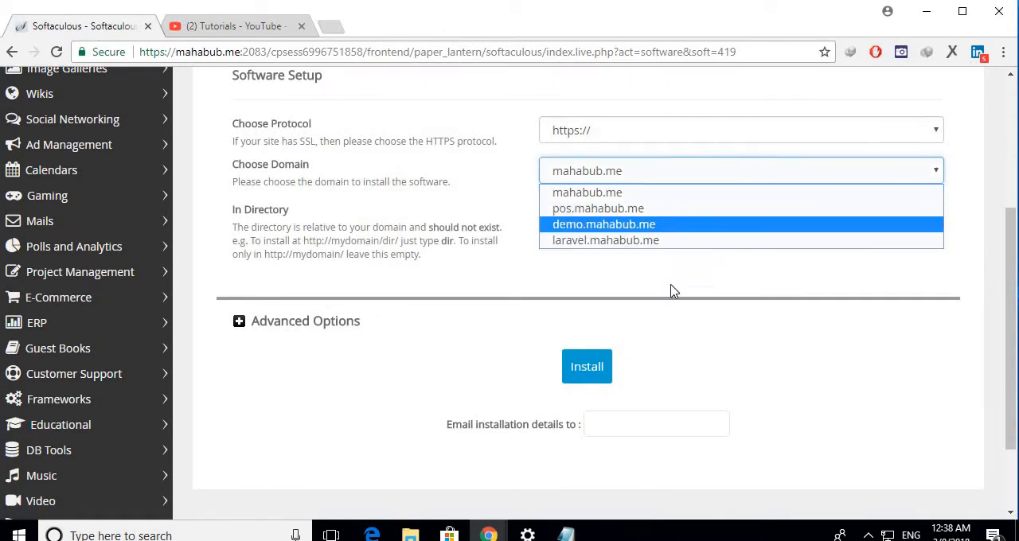
click(602, 240)
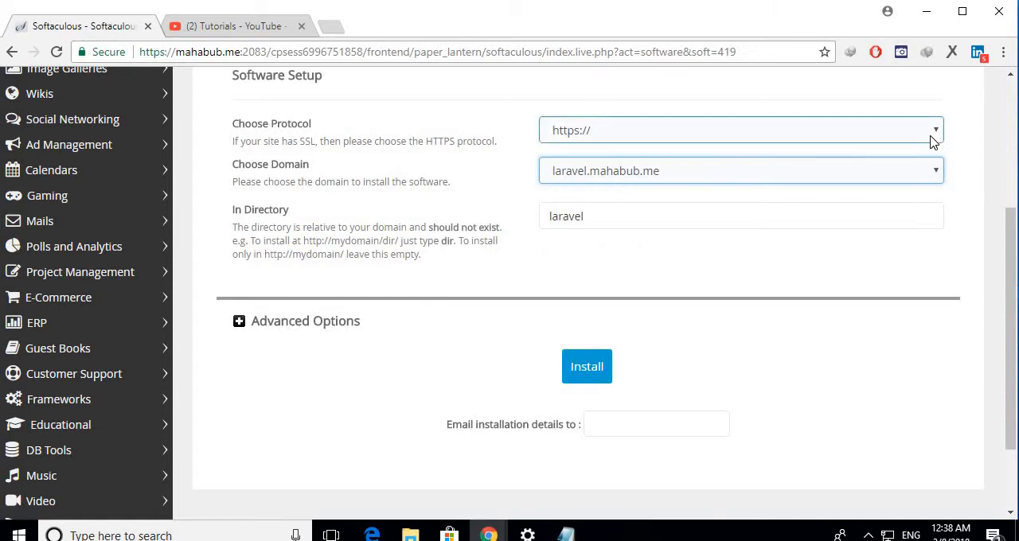
double_click(629, 217)
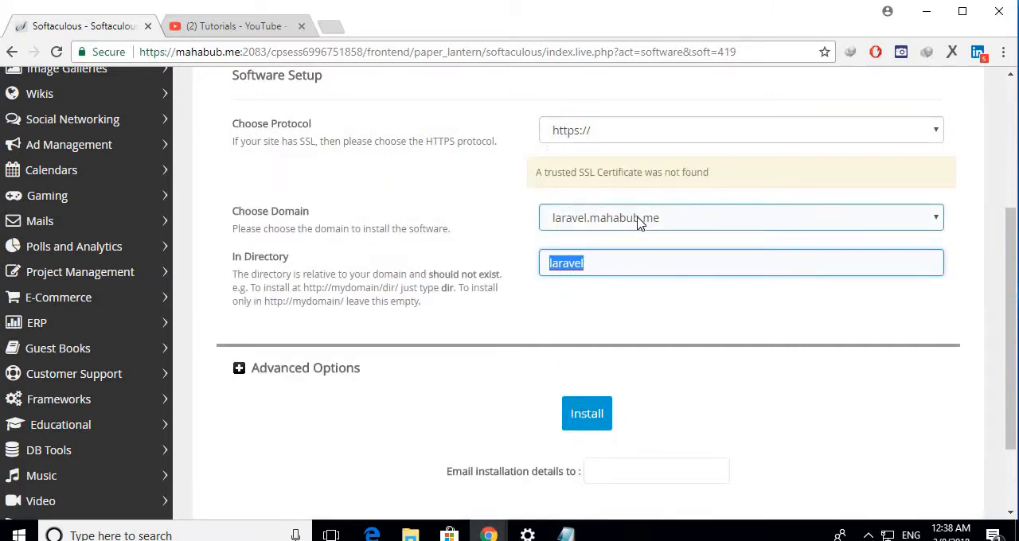
key(BackSpace)
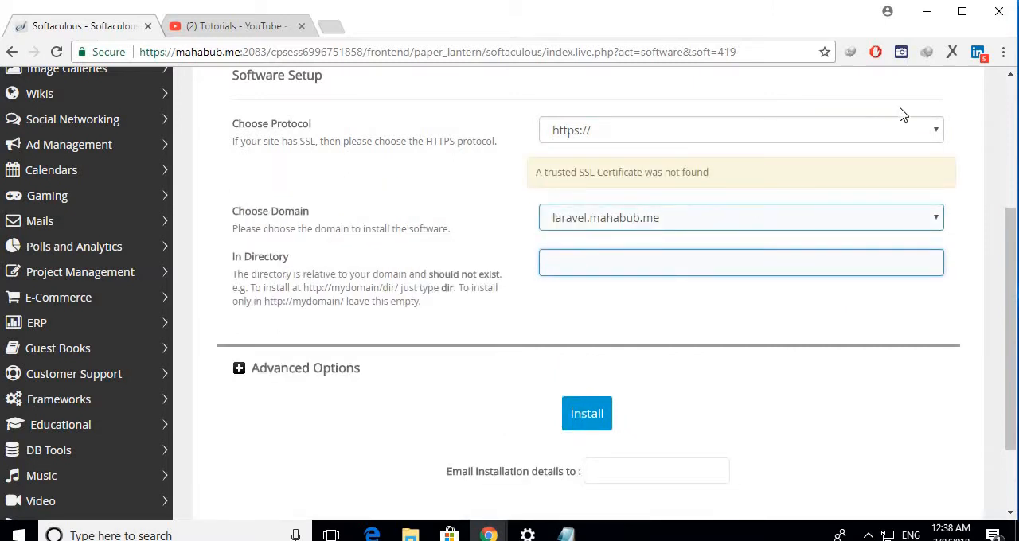
click(716, 134)
click(566, 152)
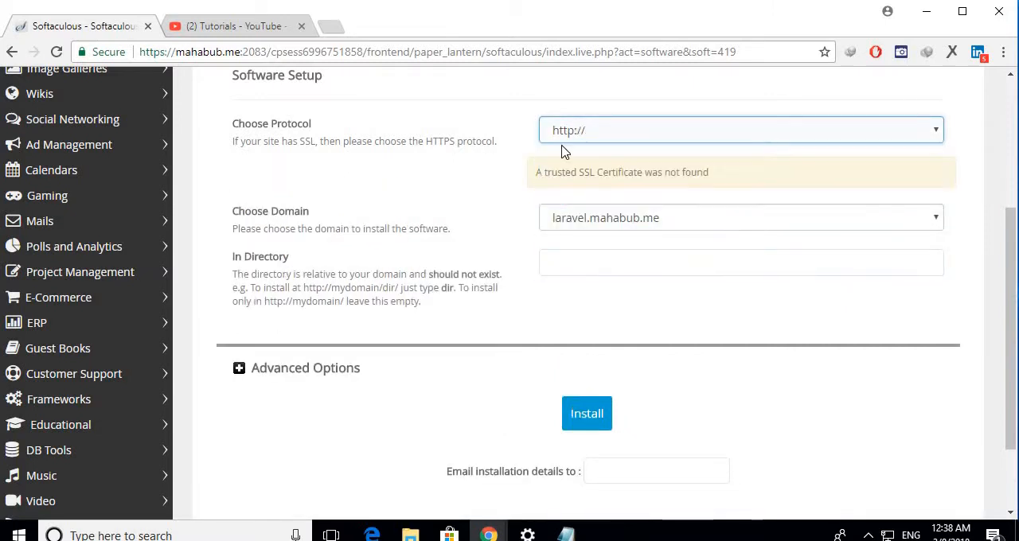
click(565, 269)
click(455, 234)
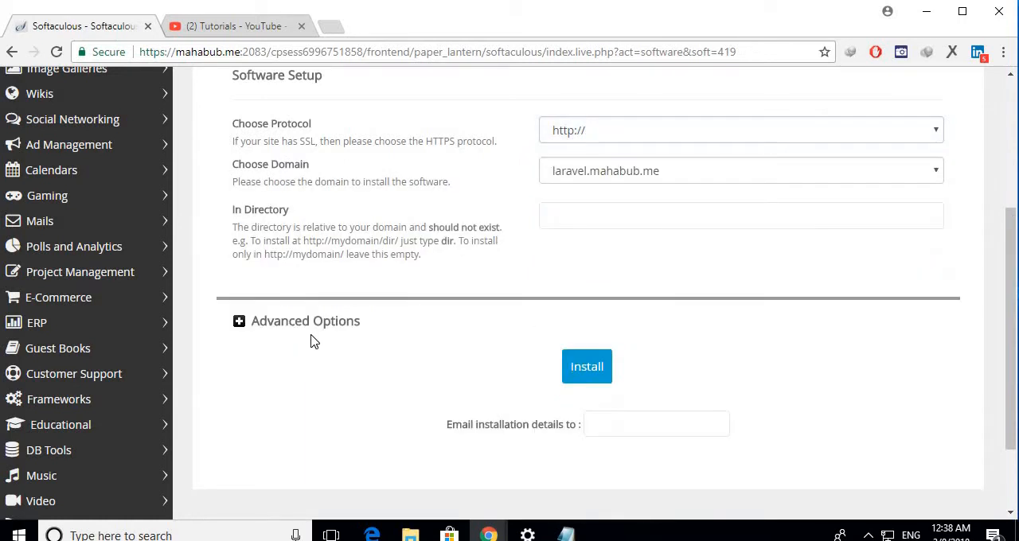
click(597, 206)
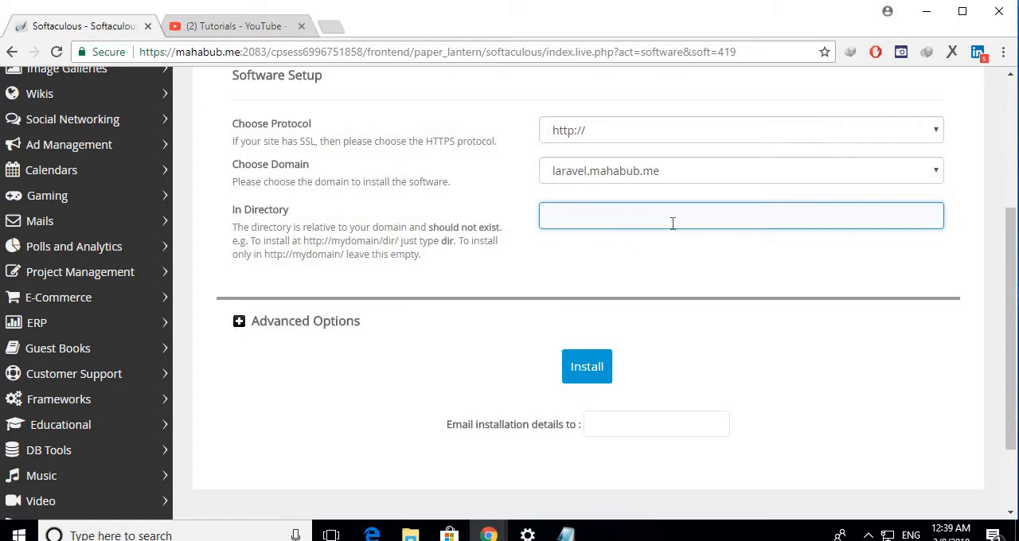
click(515, 266)
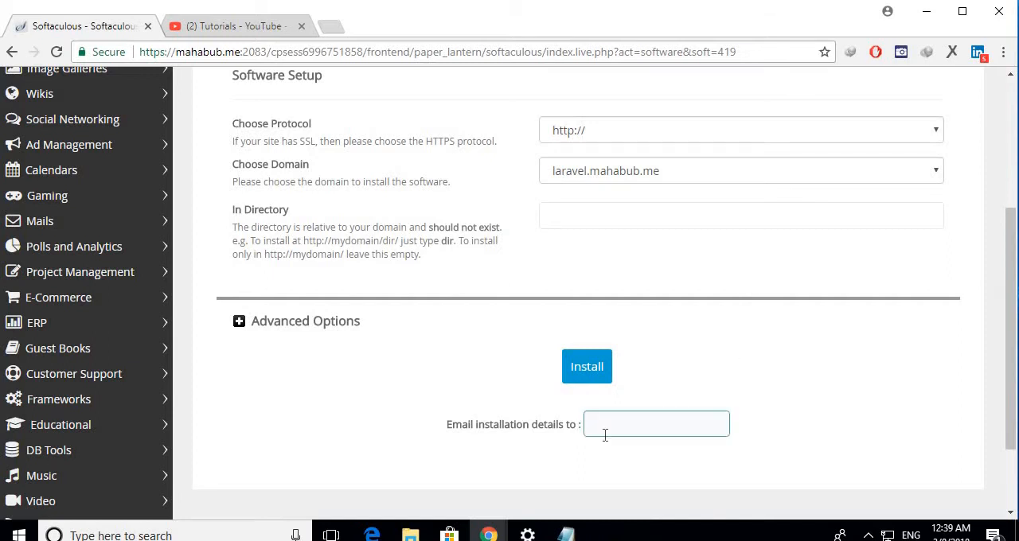
Enter the recipient's e-mail address for the installation details and submit the Laravel installation.
scroll(558, 358, down, 2)
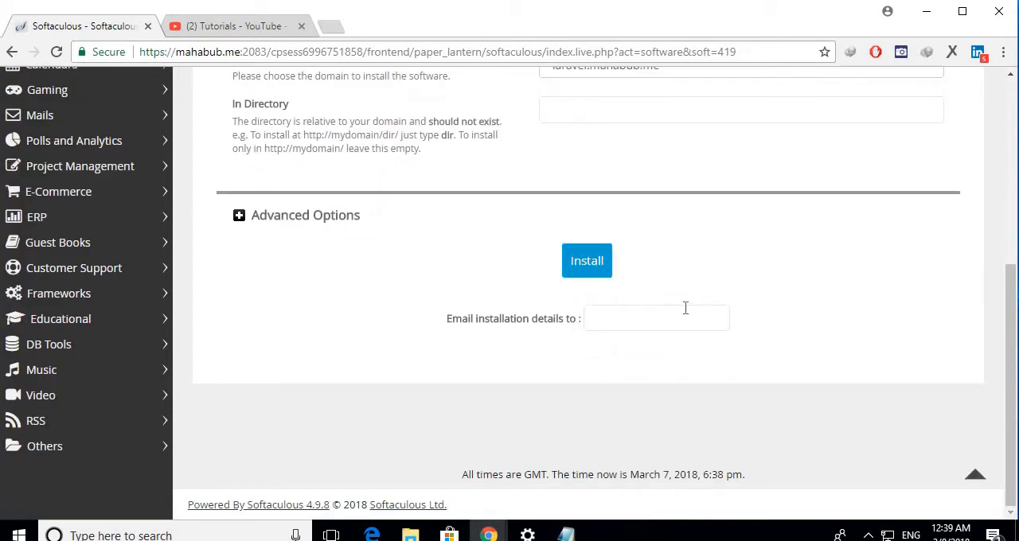
click(603, 317)
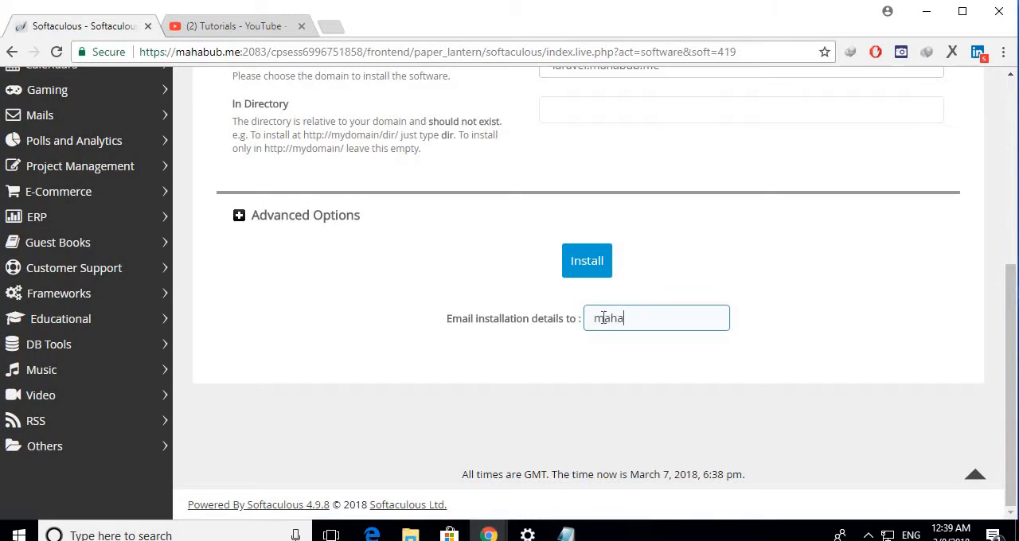
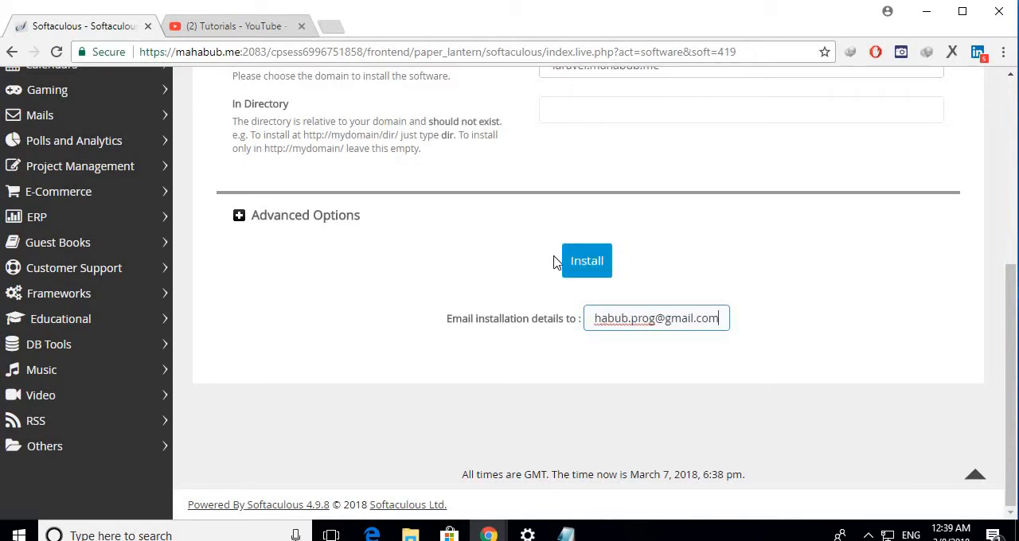
click(593, 268)
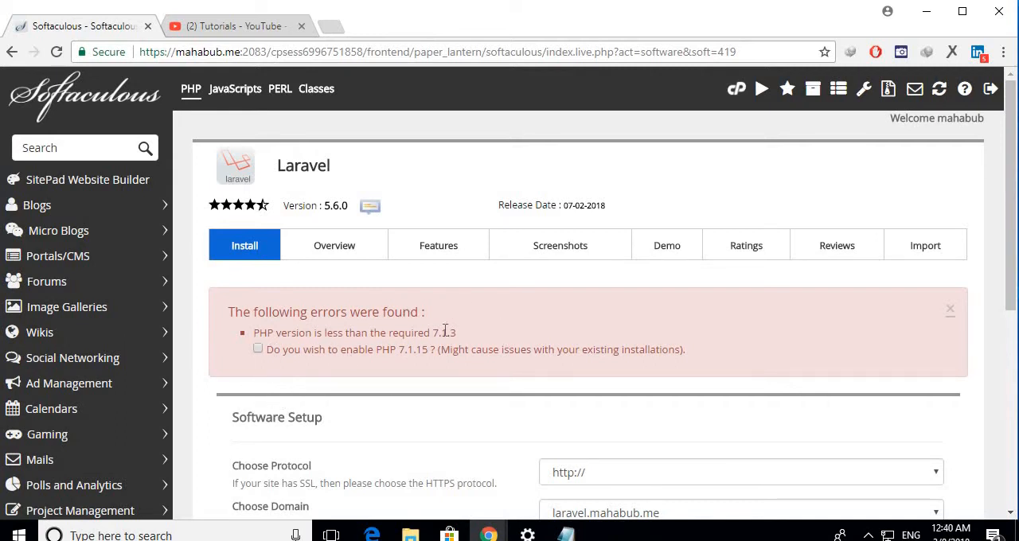
Agree to enable PHP 7.1.15 for the PHP version error and submit the Laravel installation again.
scroll(438, 369, down, 1)
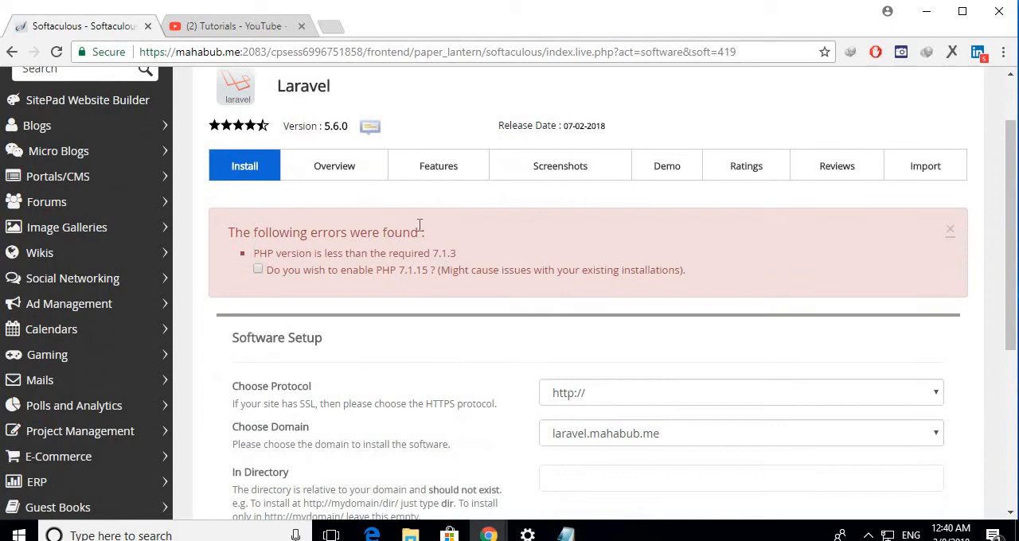
triple_click(271, 231)
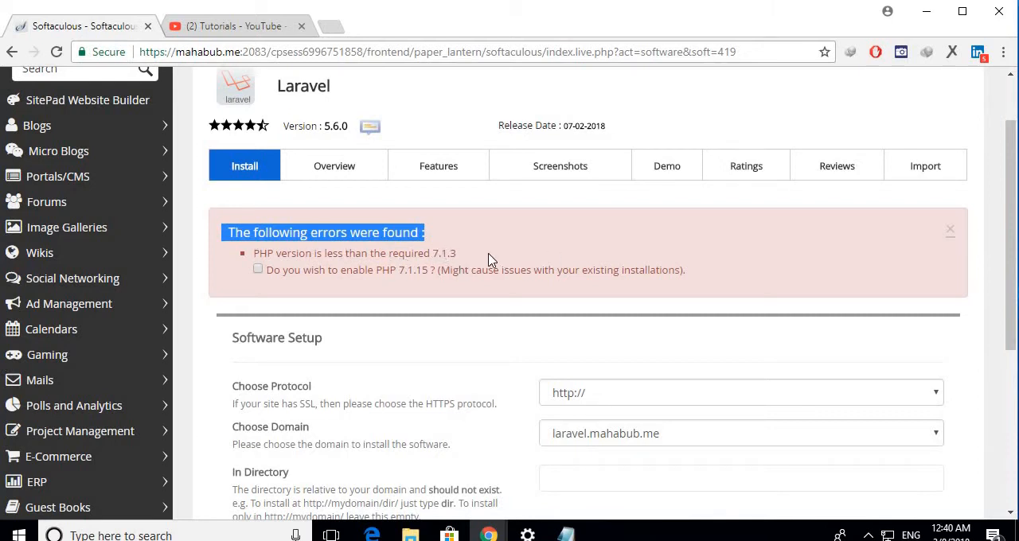
drag(469, 258, 430, 255)
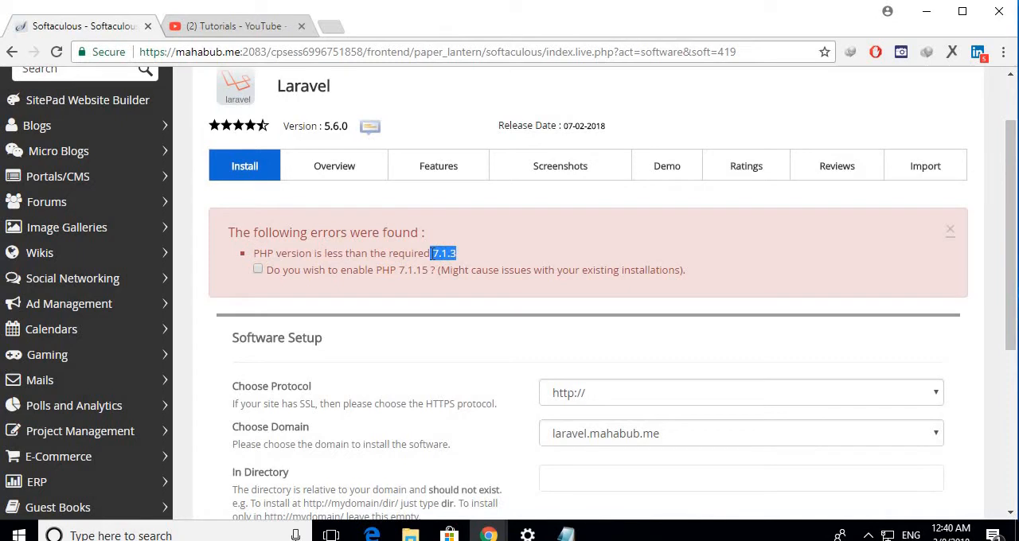
click(569, 239)
click(258, 270)
scroll(318, 316, down, 3)
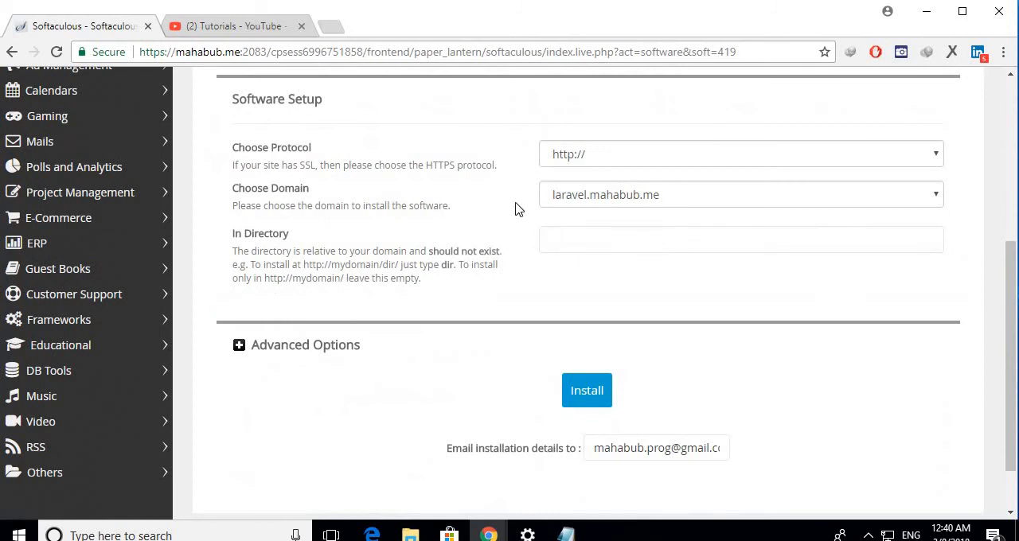
click(589, 396)
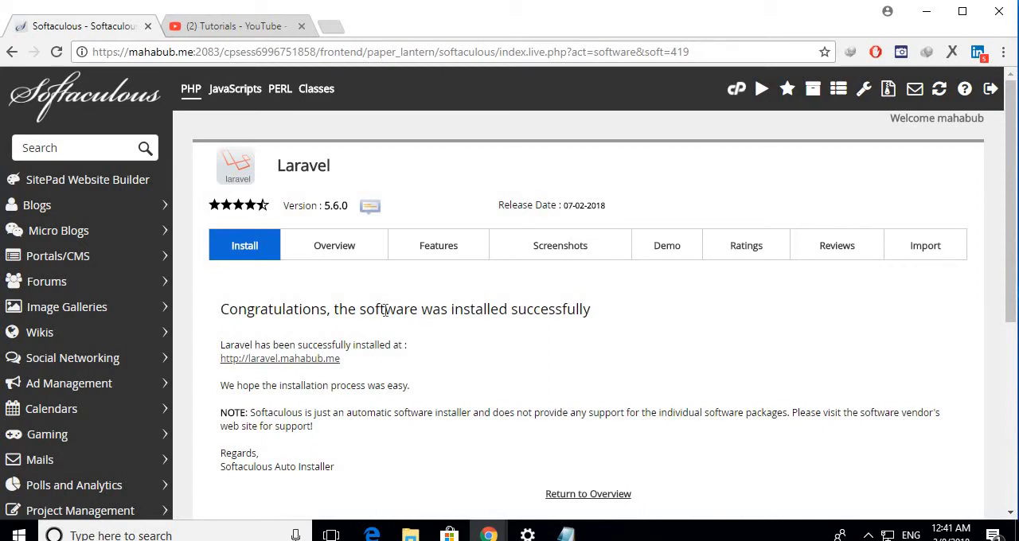
Review the installation result and open the installed Laravel site from its link.
scroll(359, 275, down, 4)
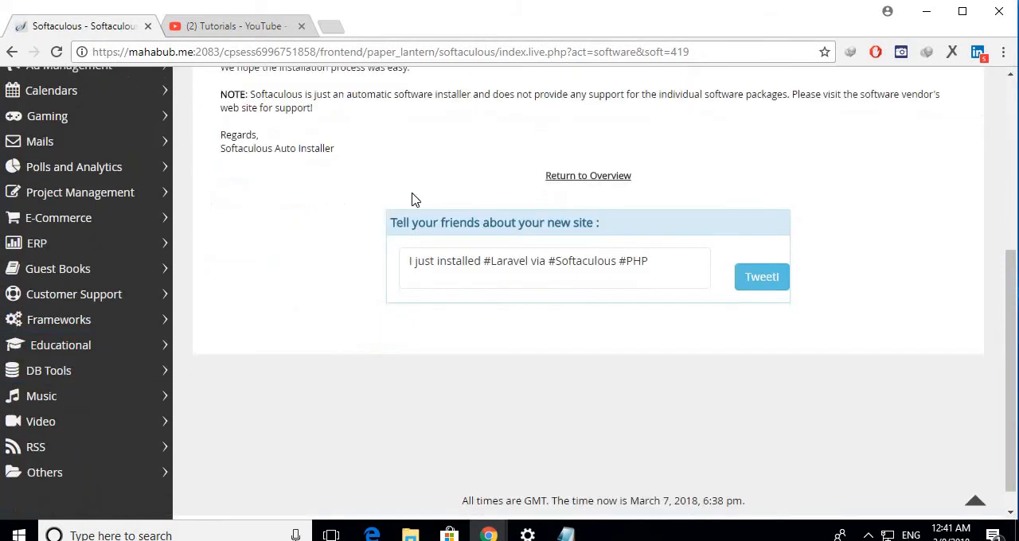
scroll(464, 179, up, 2)
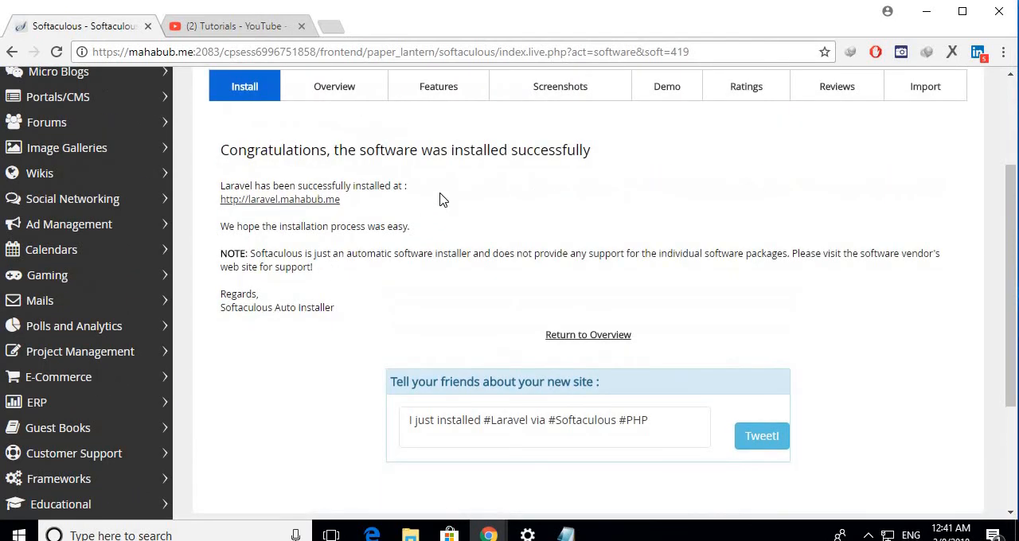
triple_click(362, 185)
click(512, 215)
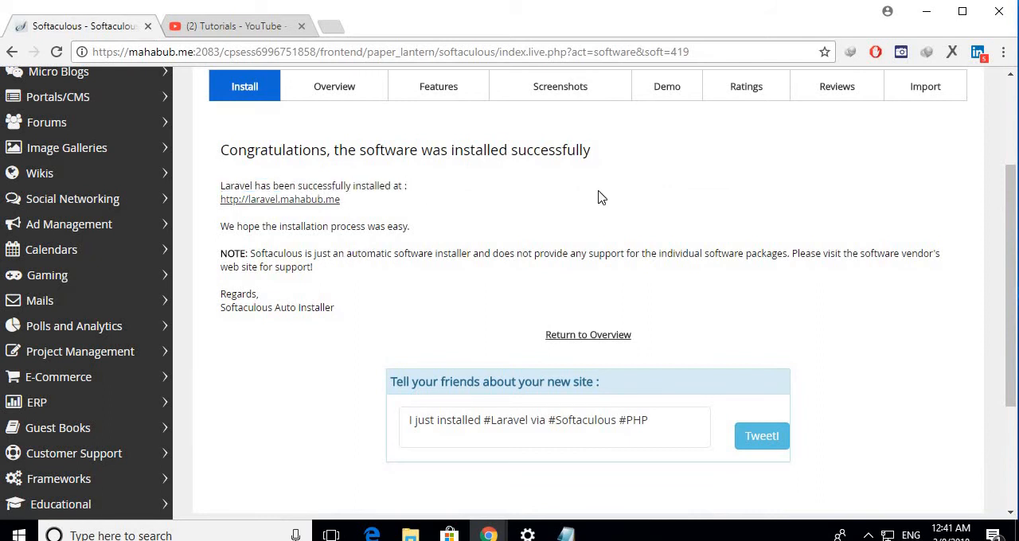
click(261, 207)
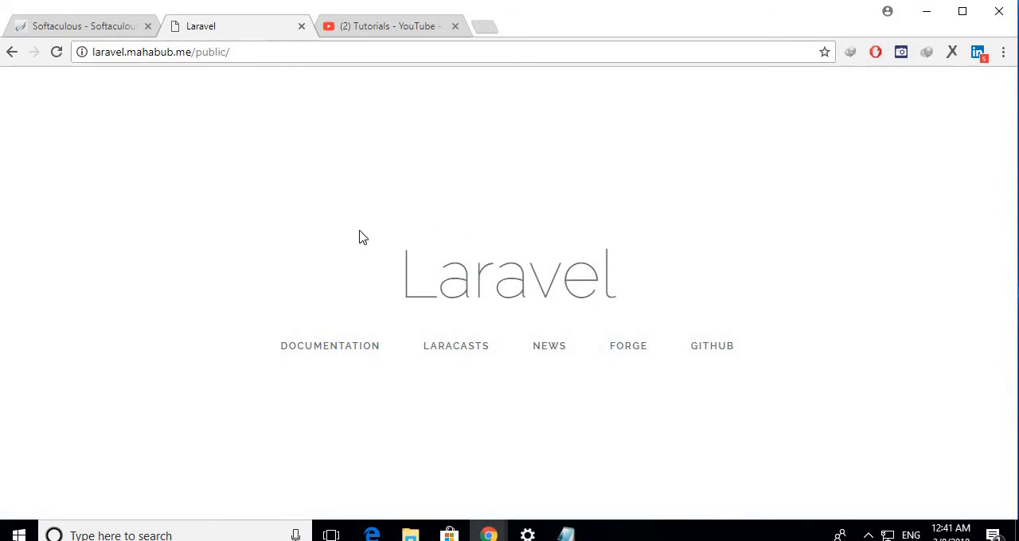
Examine the Laravel welcome page on the newly installed site.
drag(359, 237, 826, 276)
click(200, 335)
triple_click(487, 287)
click(714, 246)
triple_click(472, 287)
click(603, 209)
double_click(478, 285)
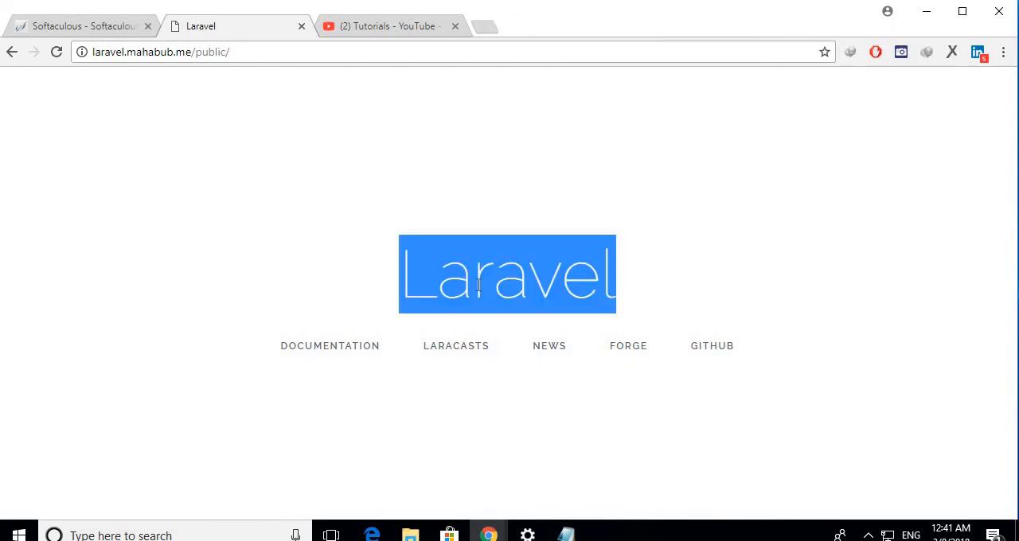
triple_click(489, 273)
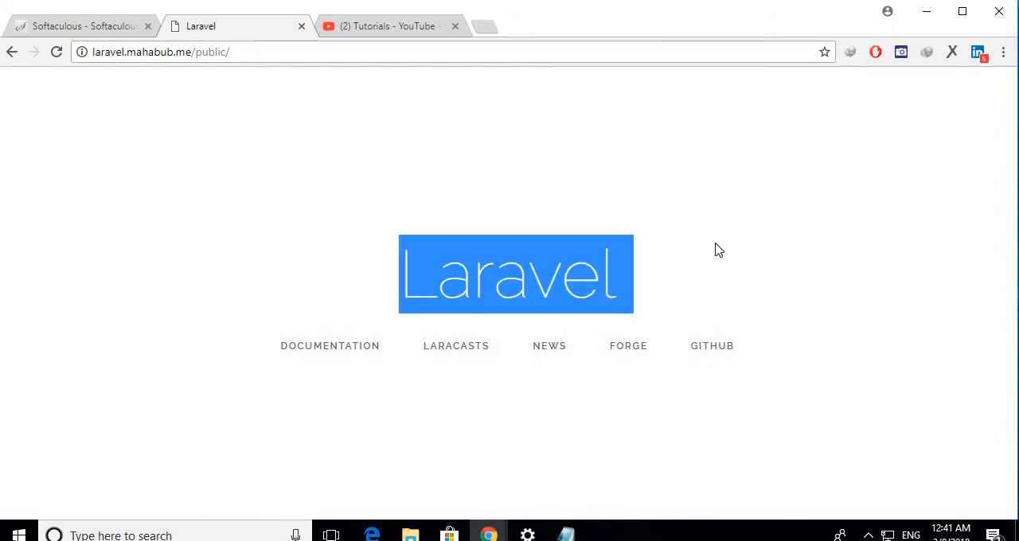
click(351, 307)
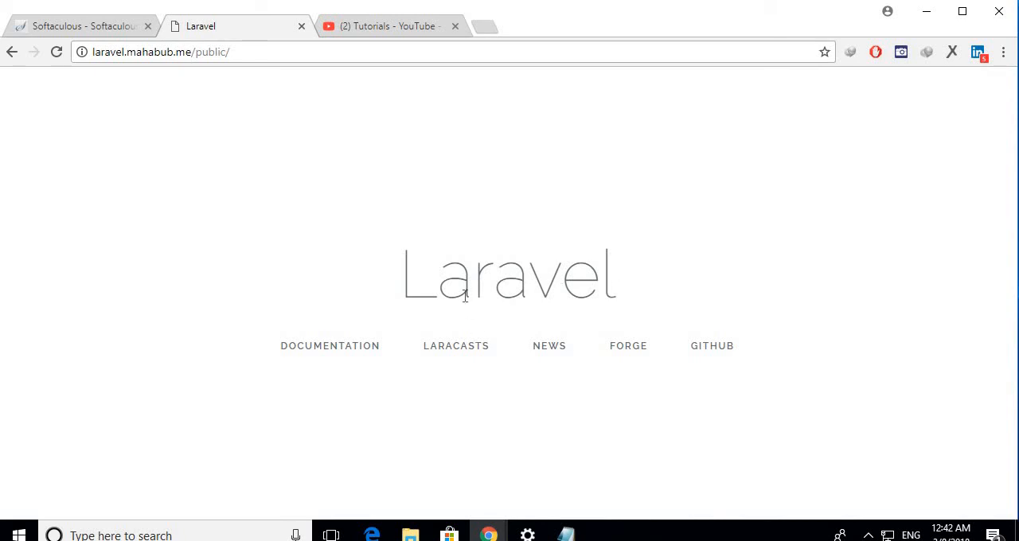
Switch to the open YouTube page of the Tutorials channel.
click(387, 27)
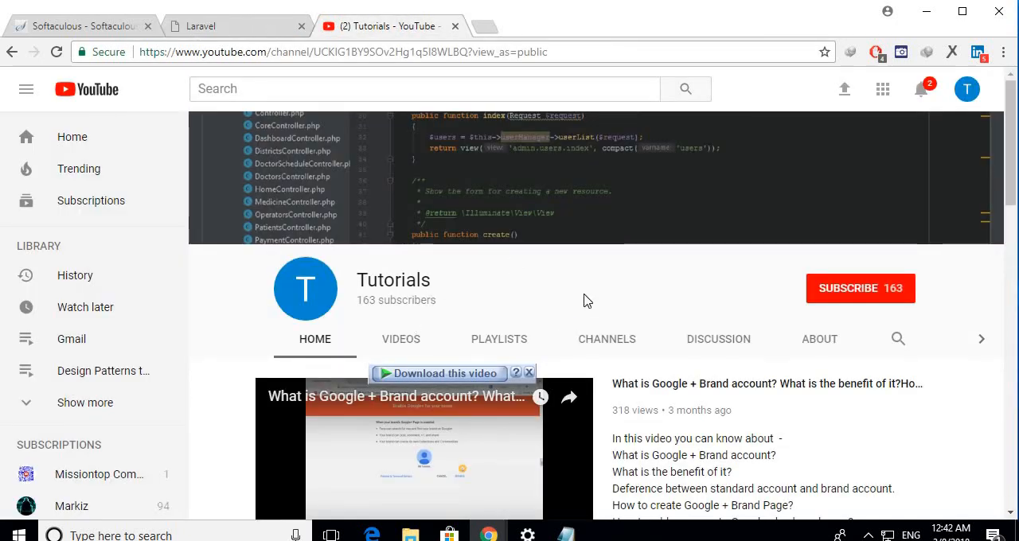